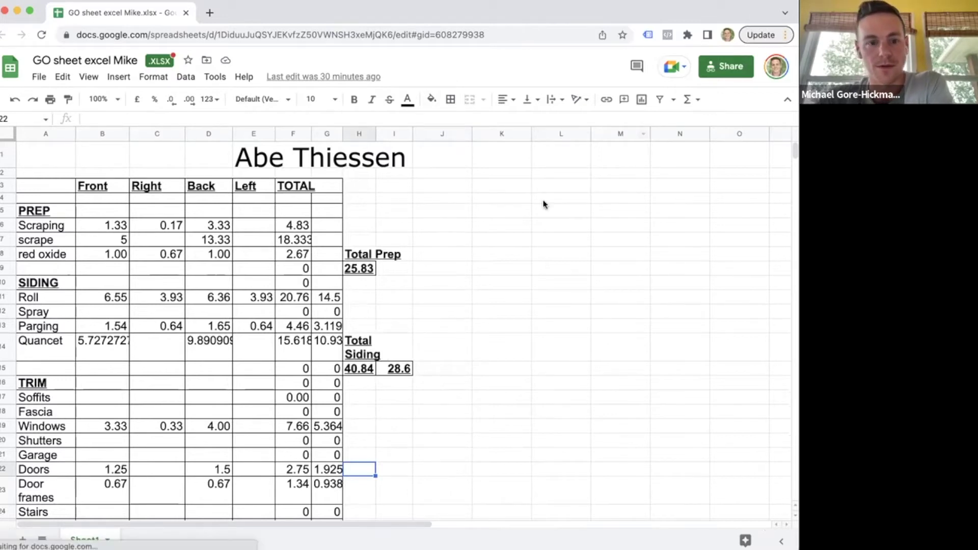
pyautogui.scroll(-6, 544, 205)
pyautogui.scroll(6, 544, 205)
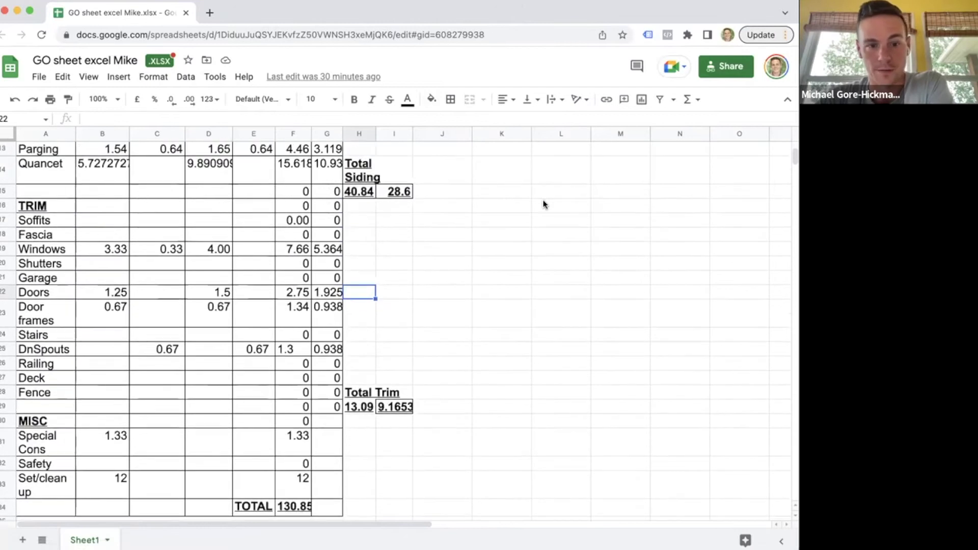
pyautogui.click(434, 297)
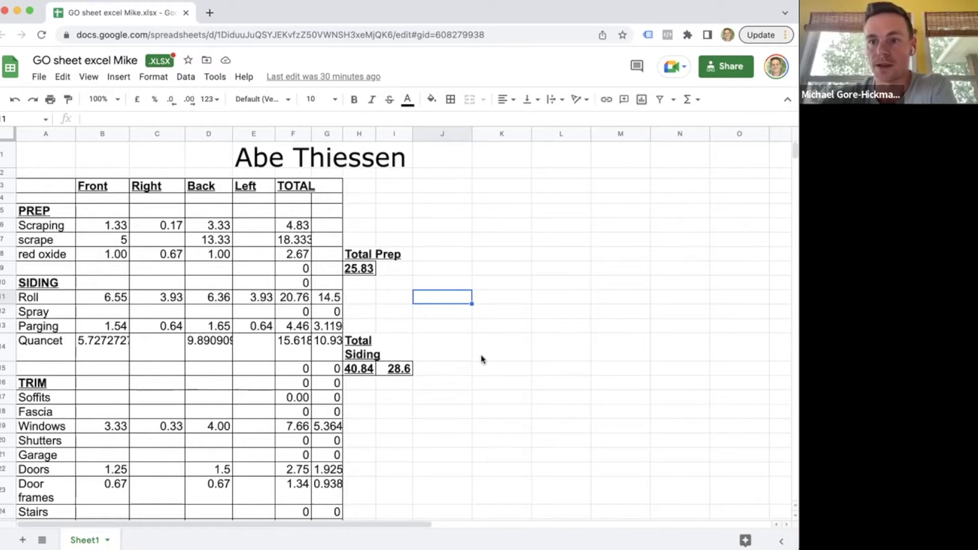
pyautogui.click(448, 377)
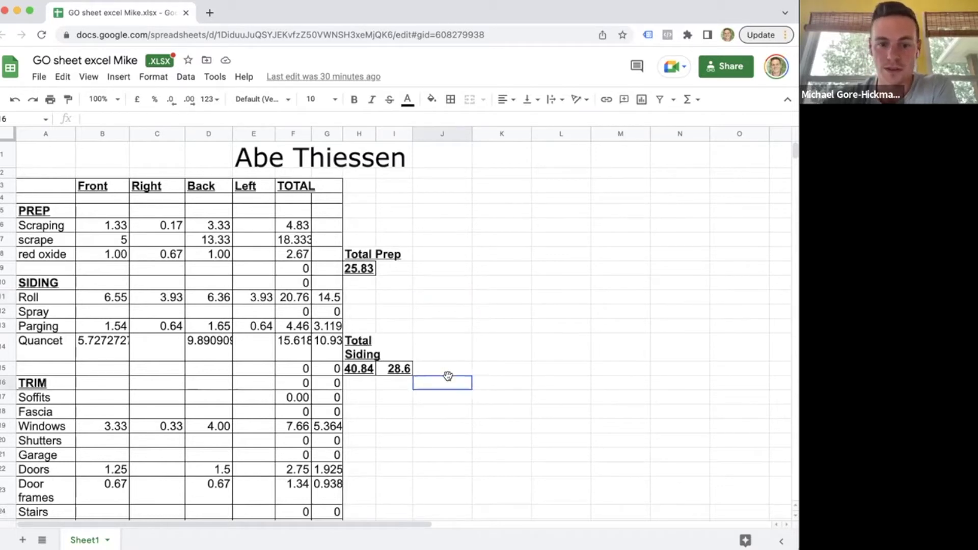
pyautogui.scroll(-3, 448, 379)
pyautogui.scroll(3, 453, 387)
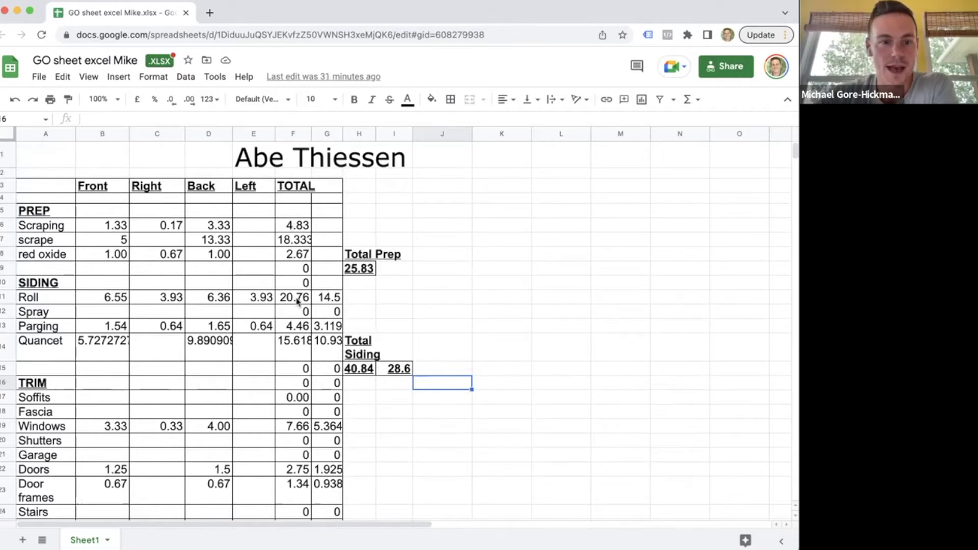
pyautogui.click(438, 262)
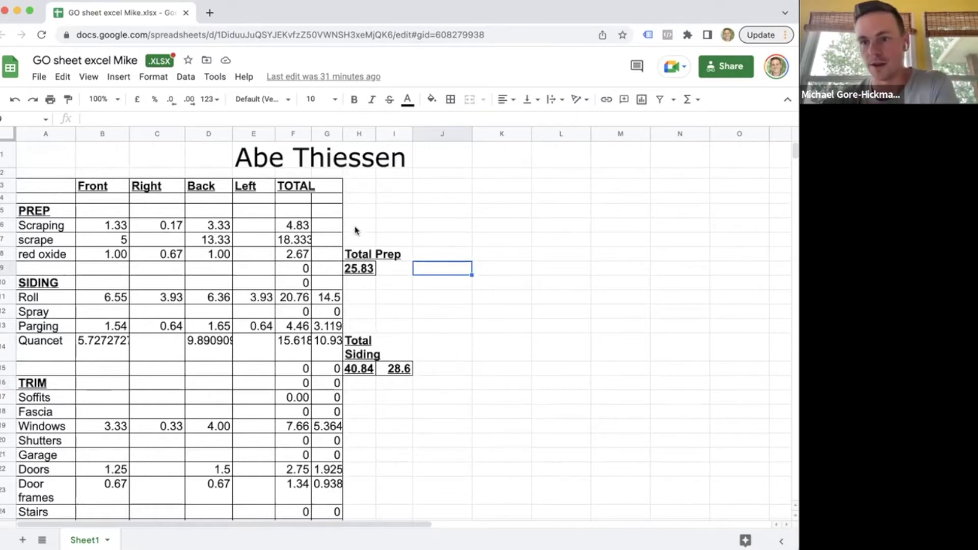
pyautogui.click(446, 326)
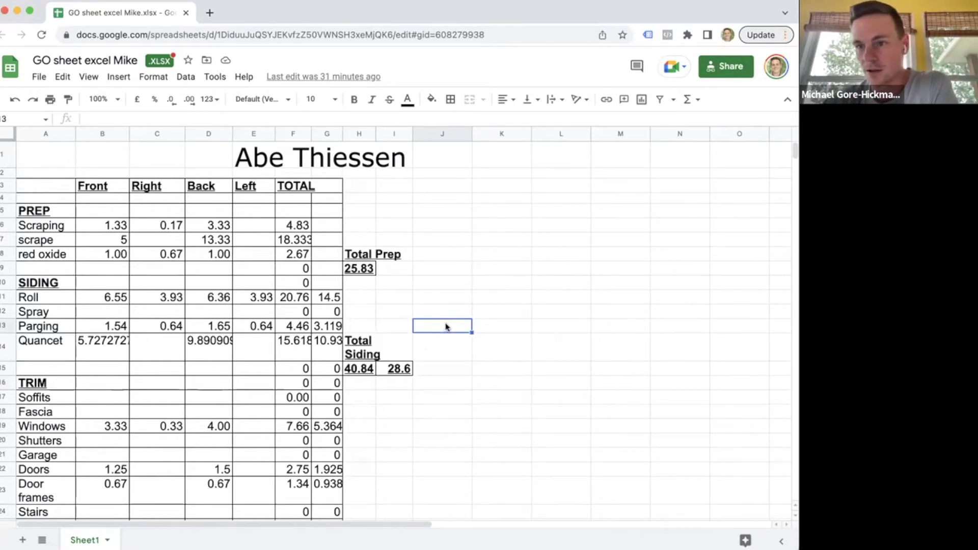
pyautogui.click(451, 296)
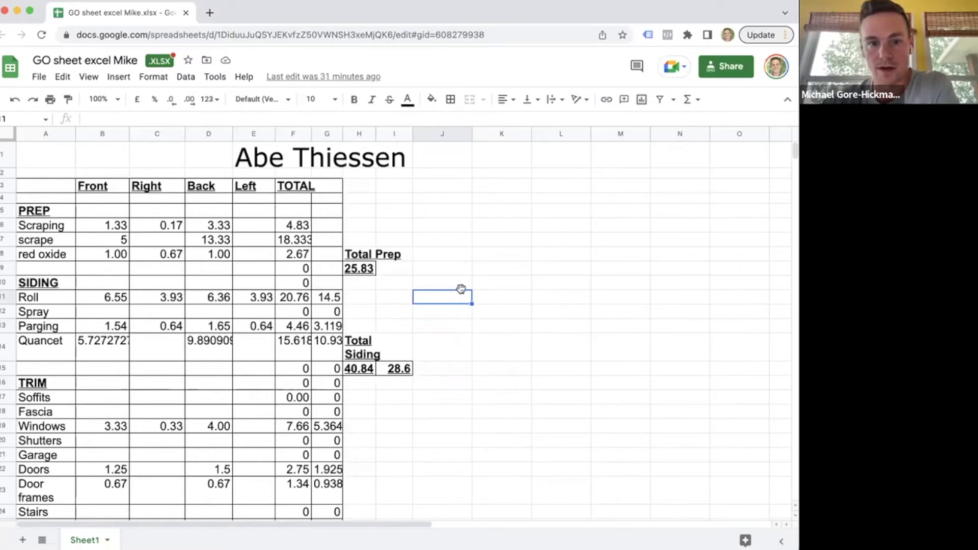
pyautogui.scroll(-1, 461, 288)
pyautogui.scroll(1, 461, 288)
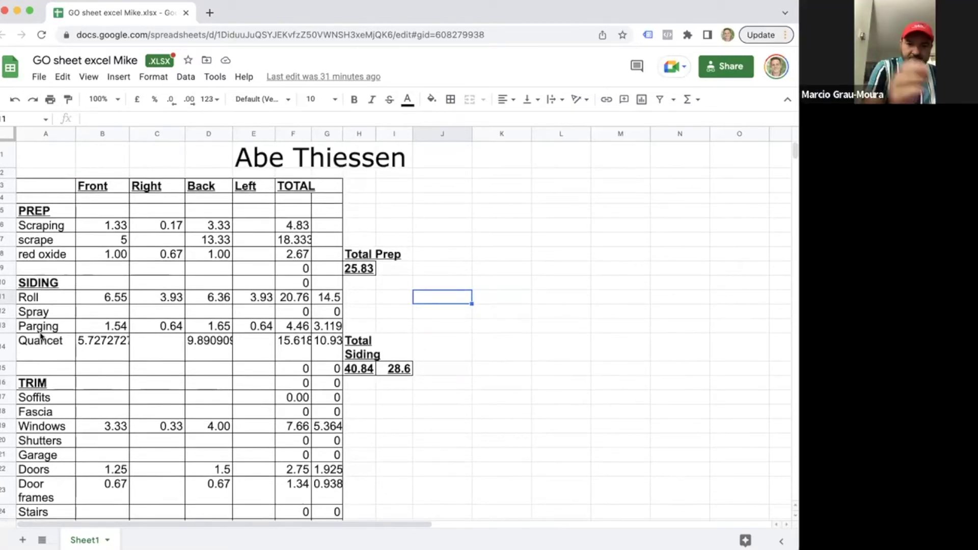
pyautogui.click(461, 396)
# Step: Inspect the Total Prep formula and the scraping, scrape and red oxide rows of the PREP section
pyautogui.click(362, 269)
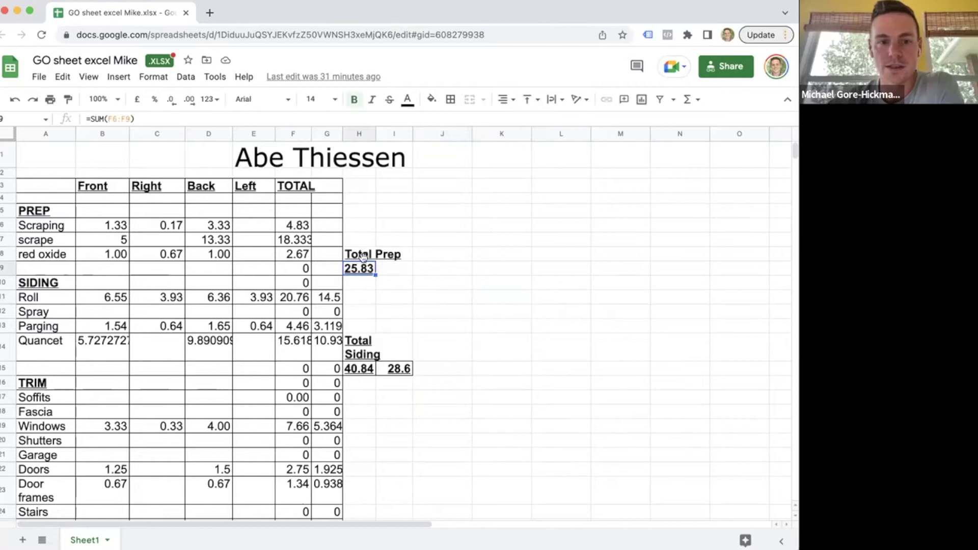
pyautogui.scroll(-5, 81, 360)
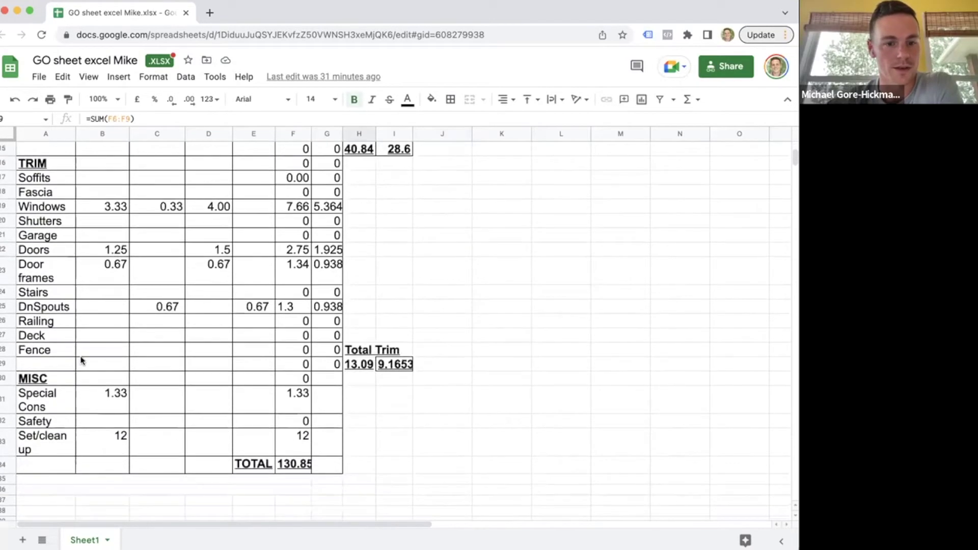
pyautogui.scroll(5, 81, 360)
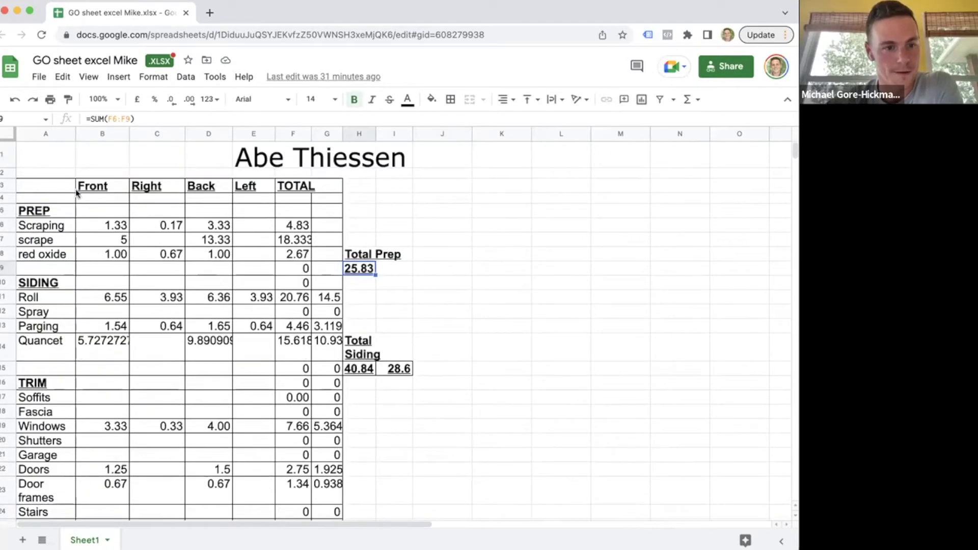
pyautogui.click(35, 231)
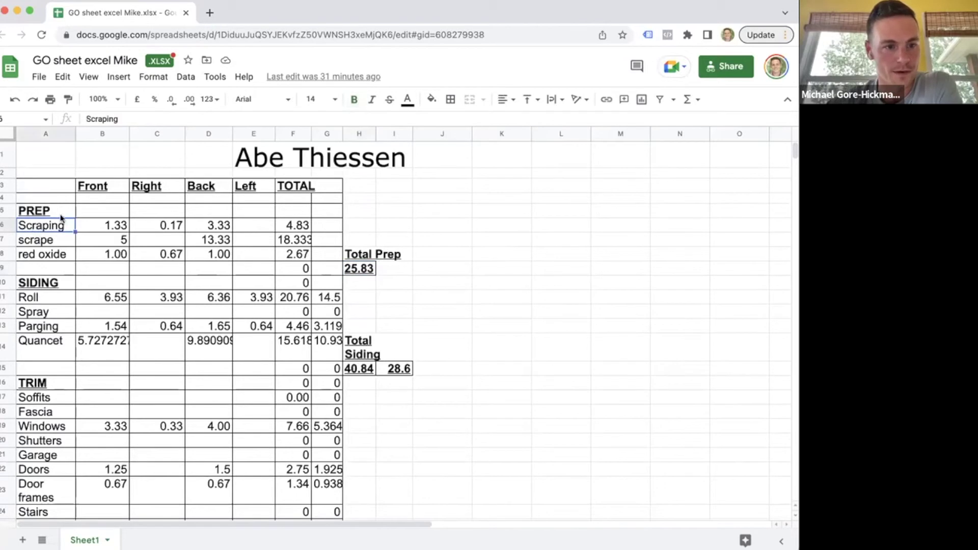
pyautogui.click(47, 244)
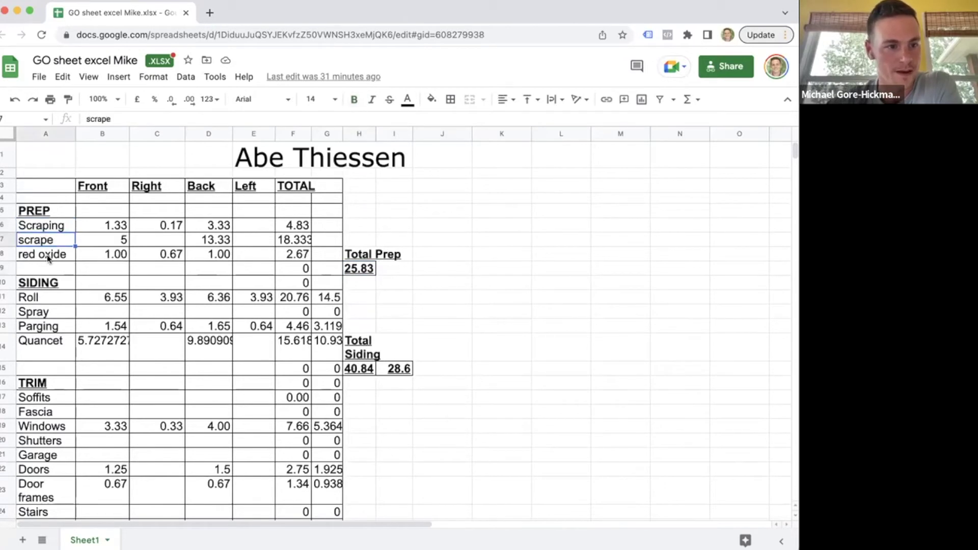
pyautogui.click(47, 258)
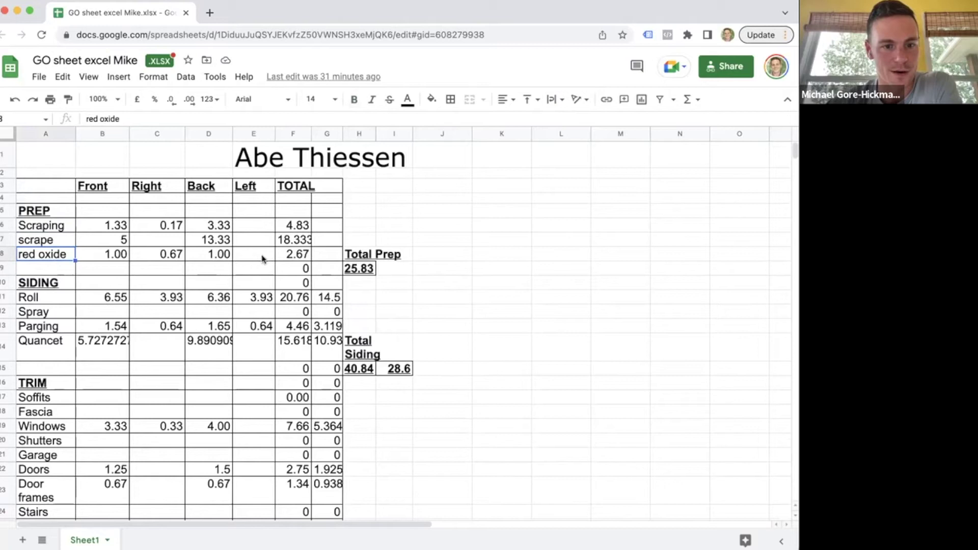
pyautogui.click(314, 253)
# Step: Review the Roll, Parging and Quancet rows under SIDING, checking the Quancet formulas for the front and back
pyautogui.scroll(-3, 242, 289)
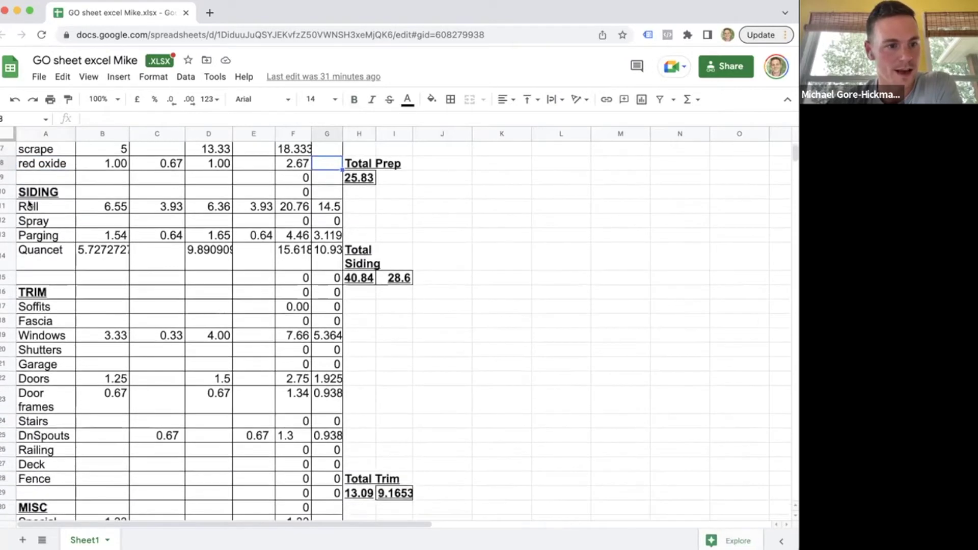
pyautogui.click(41, 207)
pyautogui.click(48, 237)
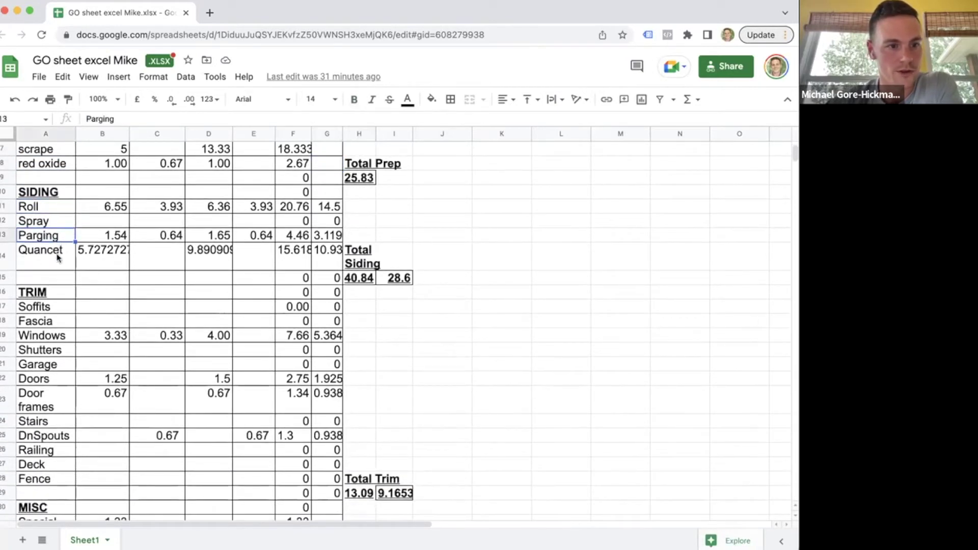
pyautogui.click(45, 261)
pyautogui.click(93, 254)
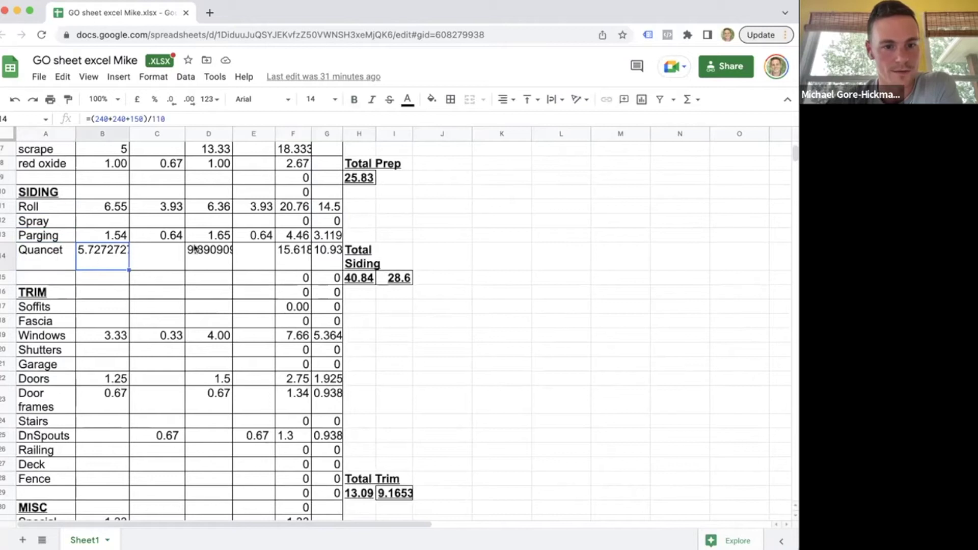
pyautogui.click(194, 248)
pyautogui.scroll(-4, 195, 248)
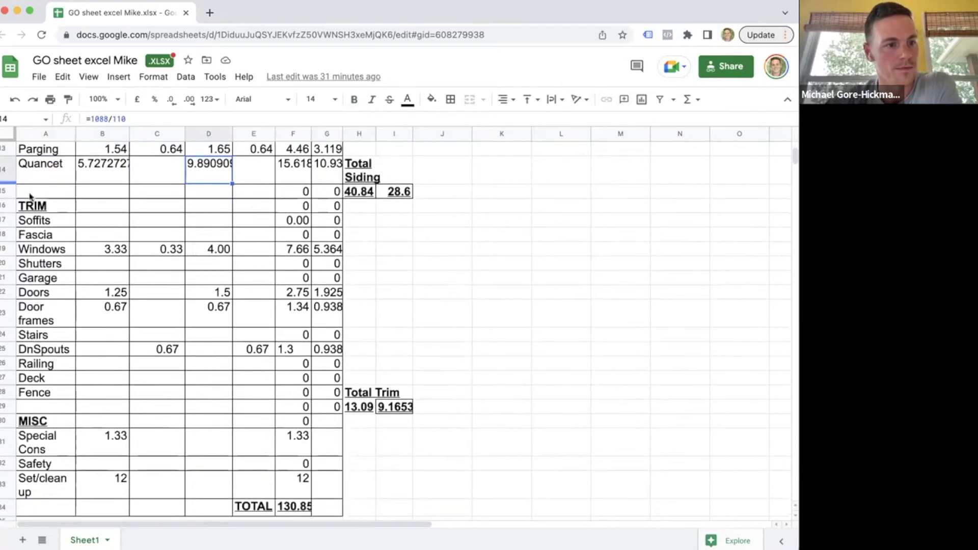
# Step: Look up "quancet" in Google Images and open the Quonset picture from Wiktionary
pyautogui.scroll(3, 29, 196)
pyautogui.click(46, 228)
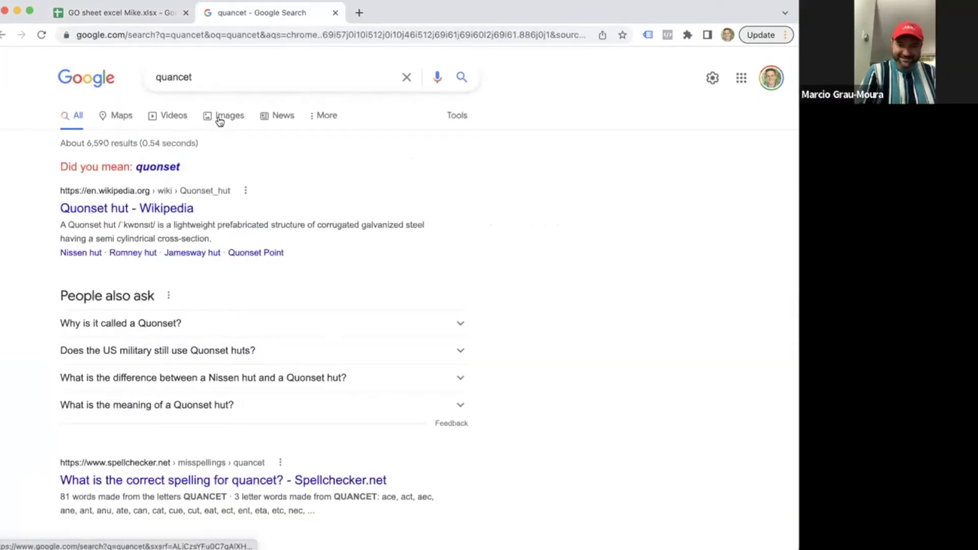
pyautogui.click(219, 118)
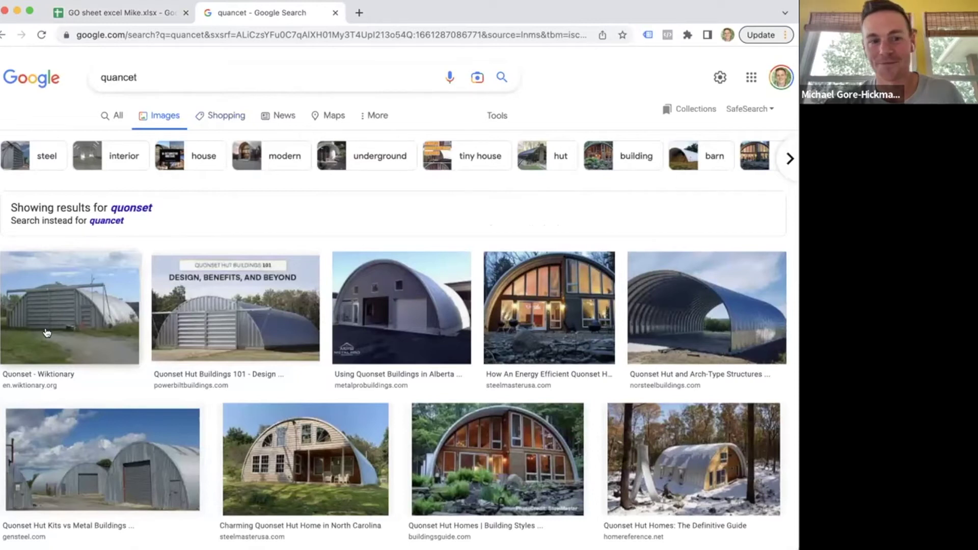
pyautogui.scroll(-3, 47, 333)
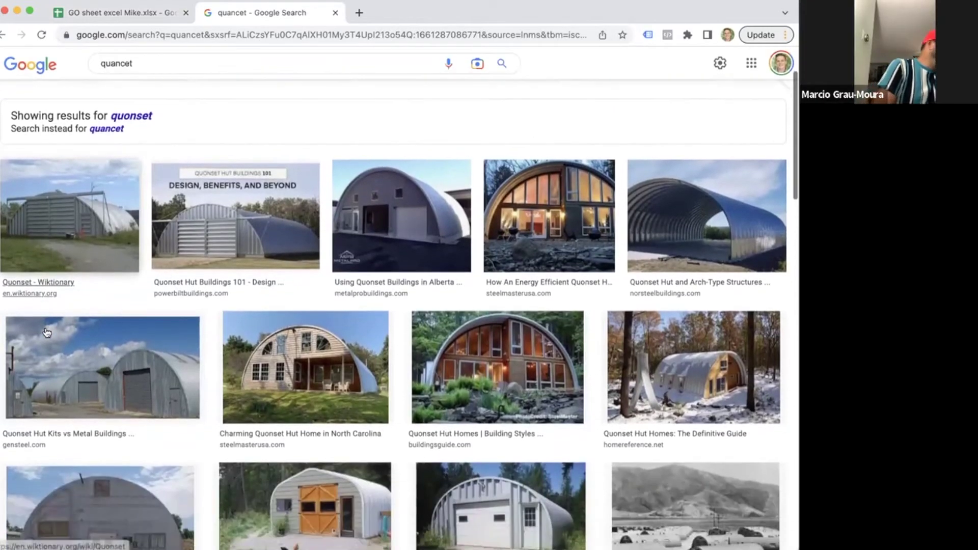
pyautogui.scroll(-3, 46, 333)
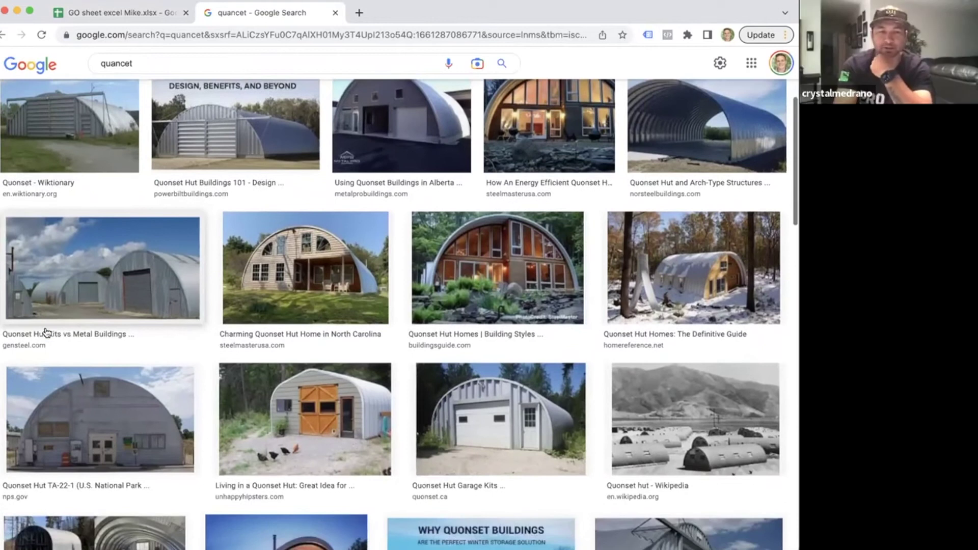
pyautogui.scroll(6, 50, 353)
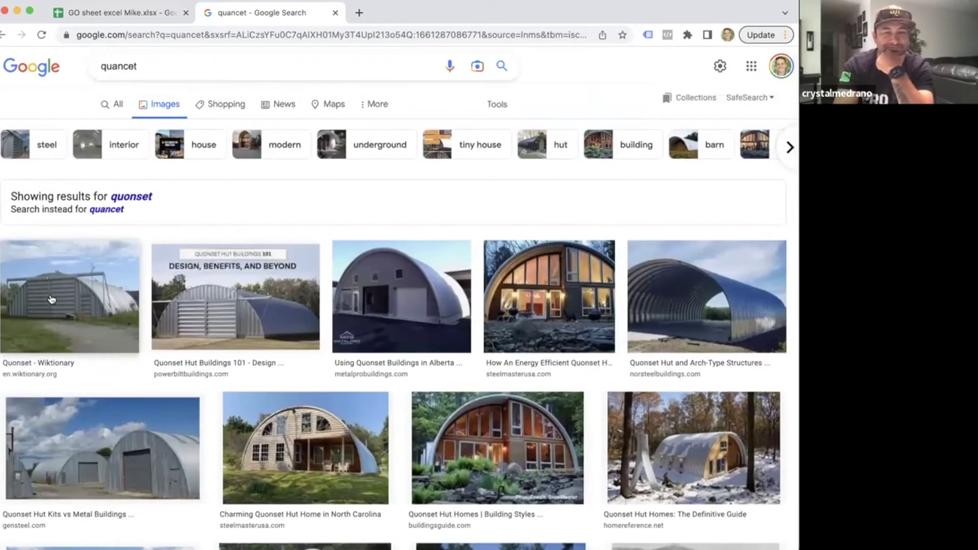
pyautogui.click(54, 322)
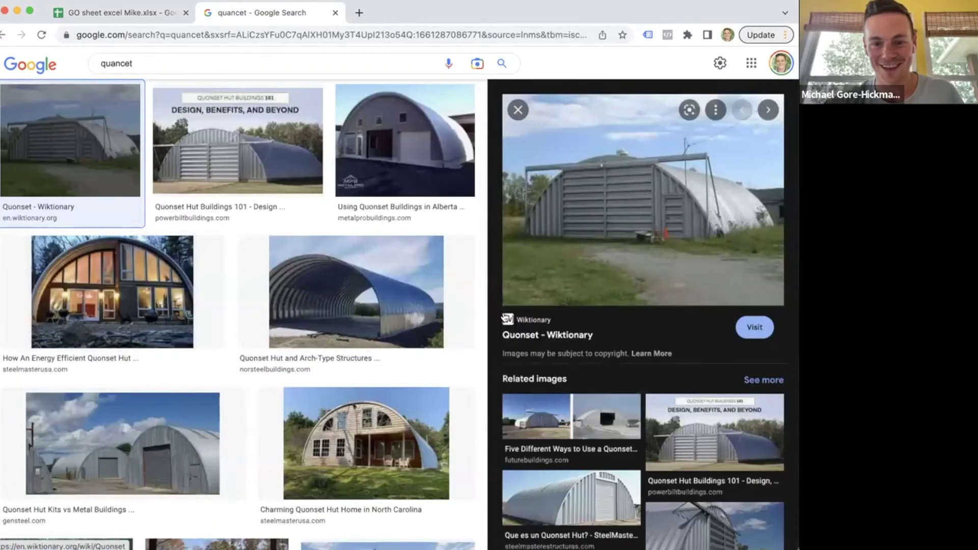
# Step: Return to the GO sheet and examine the TRIM section's Windows row, checking the front and right side entries
pyautogui.click(137, 15)
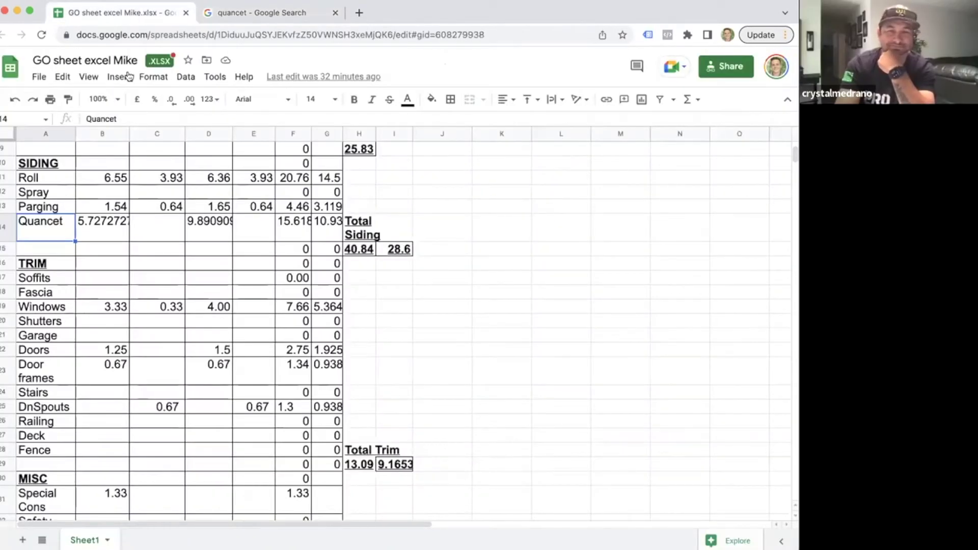
pyautogui.click(493, 227)
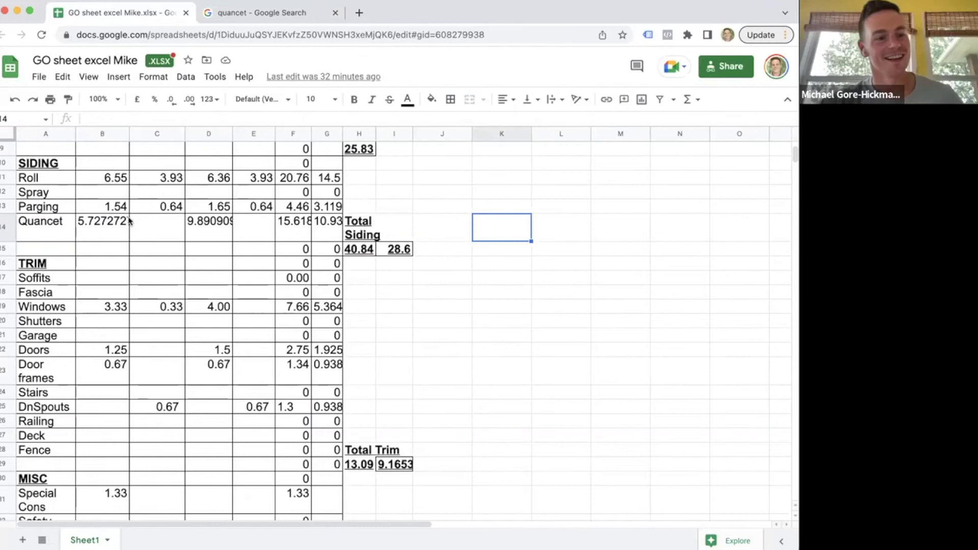
pyautogui.click(36, 286)
pyautogui.click(46, 266)
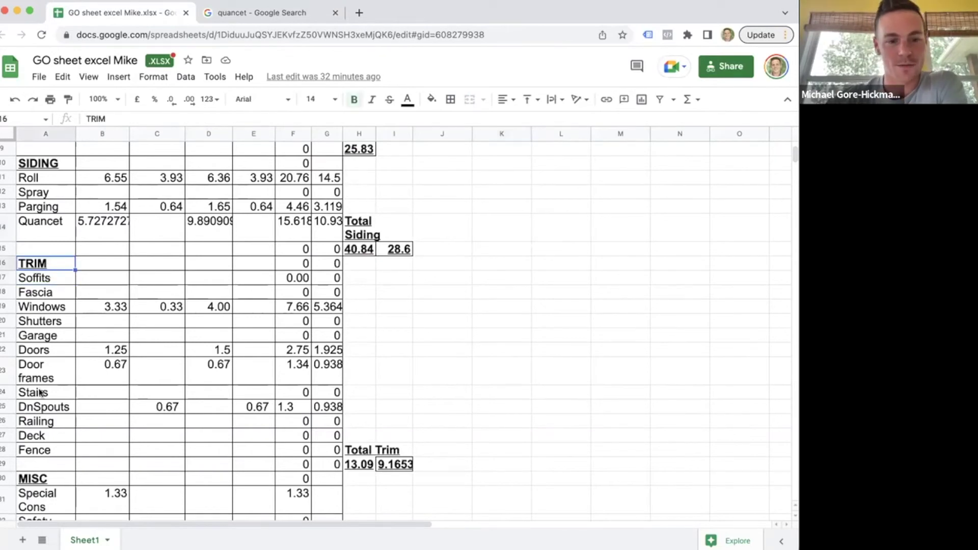
pyautogui.scroll(-1, 41, 408)
pyautogui.click(71, 278)
pyautogui.click(100, 278)
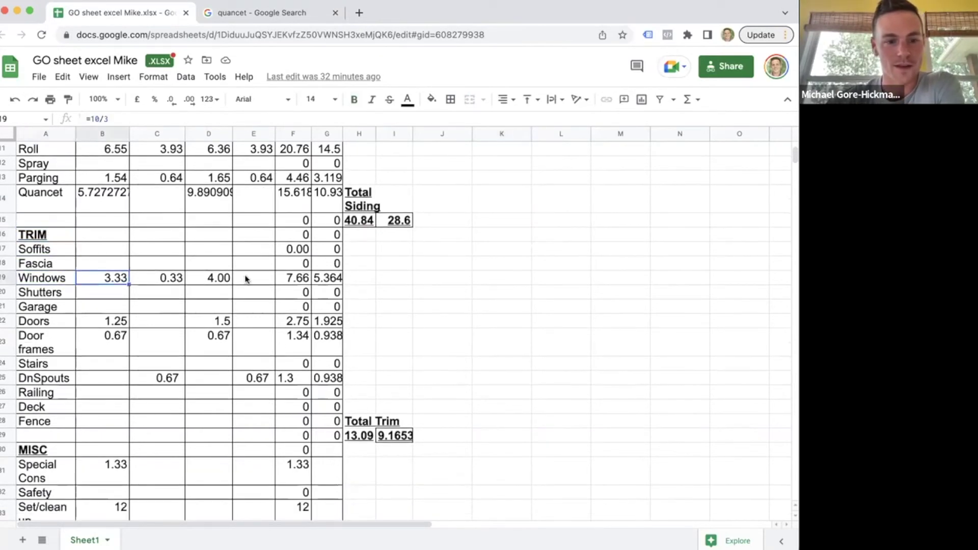
pyautogui.click(174, 278)
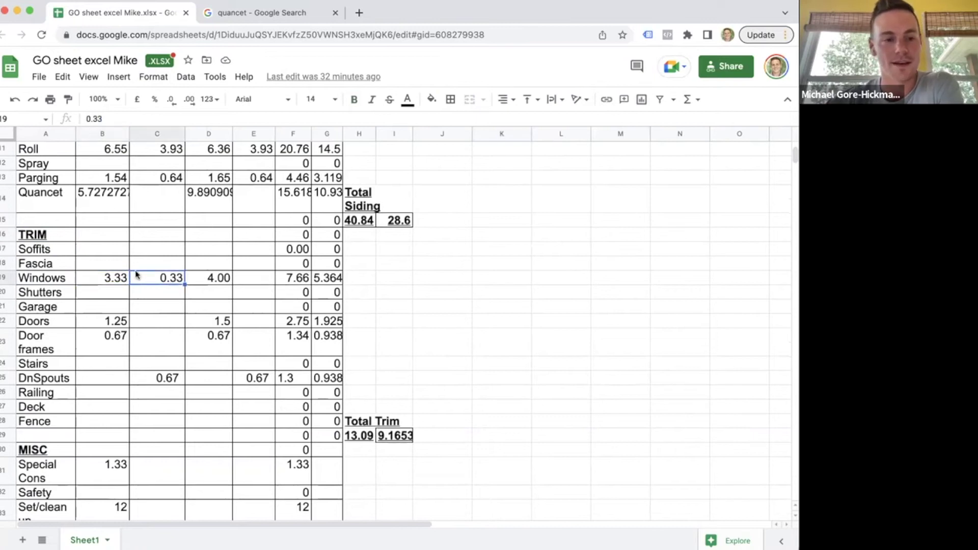
pyautogui.click(114, 280)
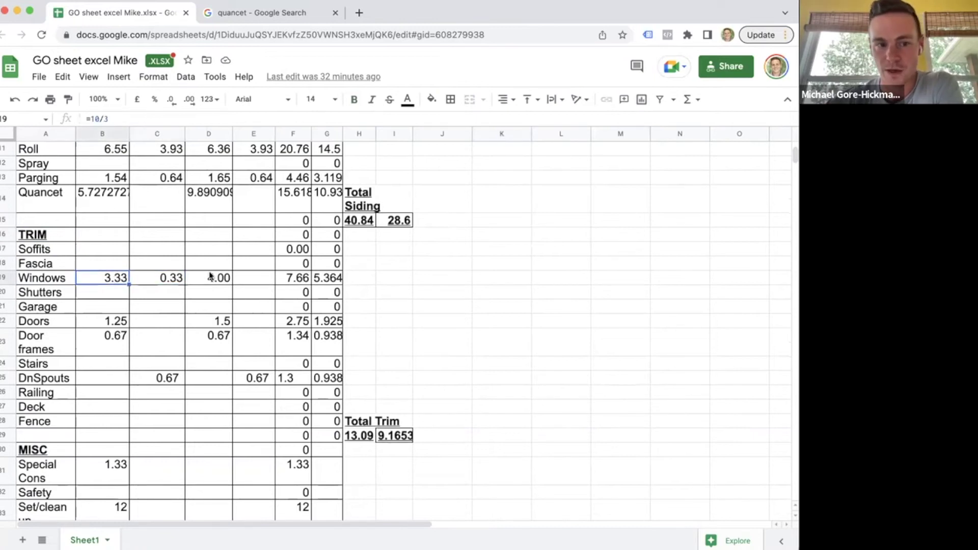
# Step: Review the Garage and Doors rows of the TRIM section, checking the front entry for Doors
pyautogui.scroll(4, 210, 276)
pyautogui.scroll(-5, 209, 275)
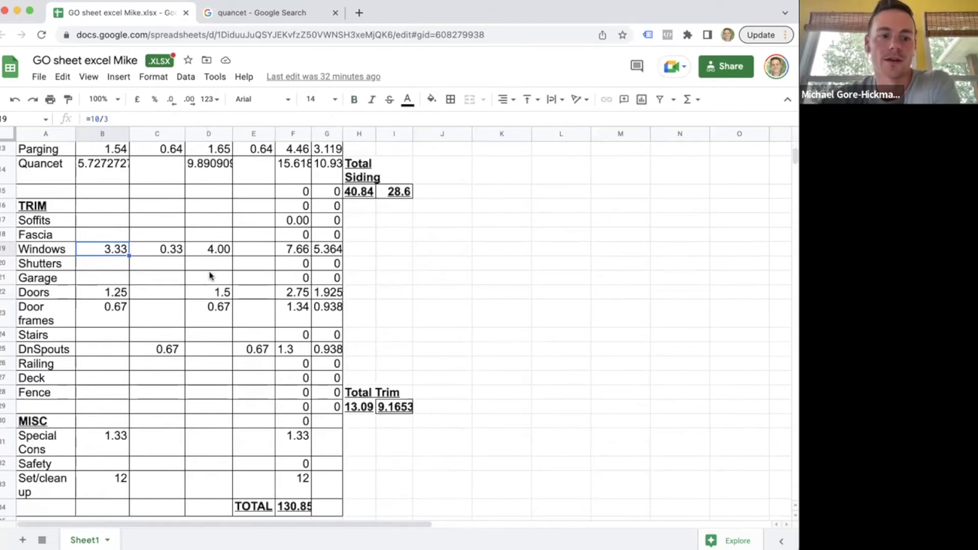
pyautogui.moveTo(51, 278); pyautogui.dragTo(230, 279)
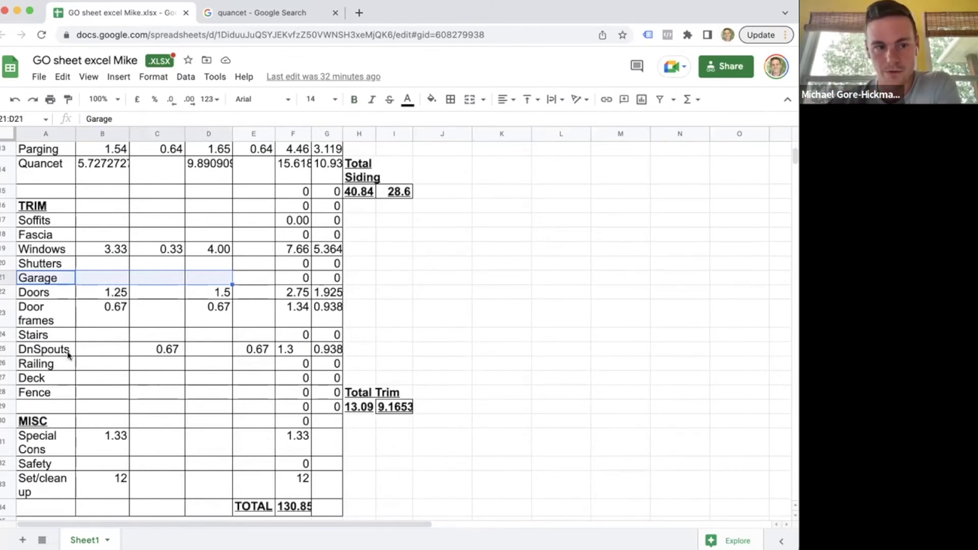
pyautogui.scroll(-1, 83, 375)
pyautogui.scroll(-1, 94, 286)
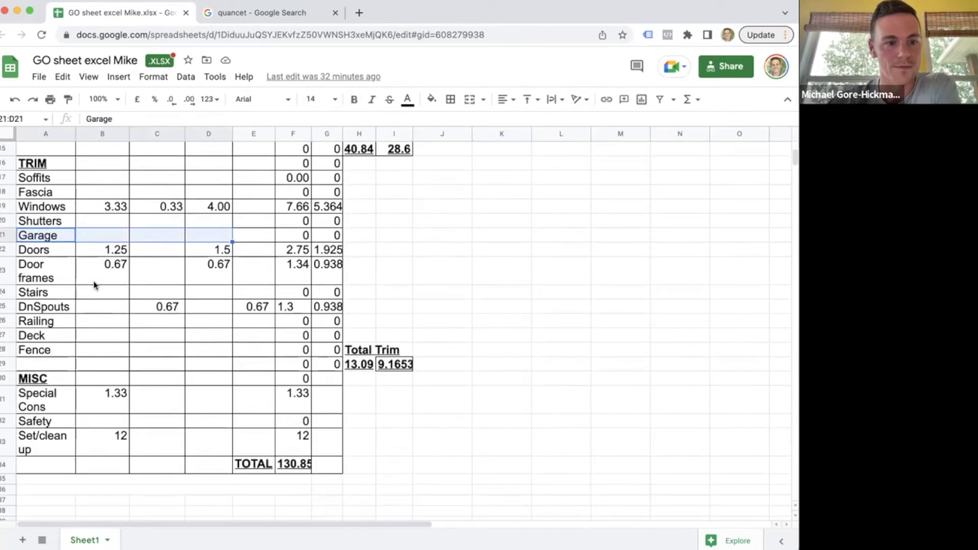
pyautogui.click(95, 251)
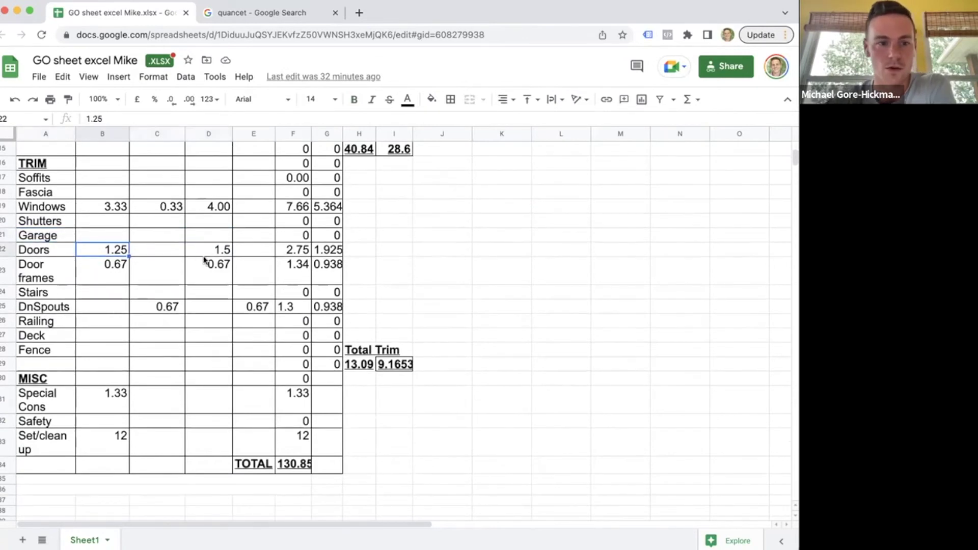
pyautogui.scroll(5, 64, 296)
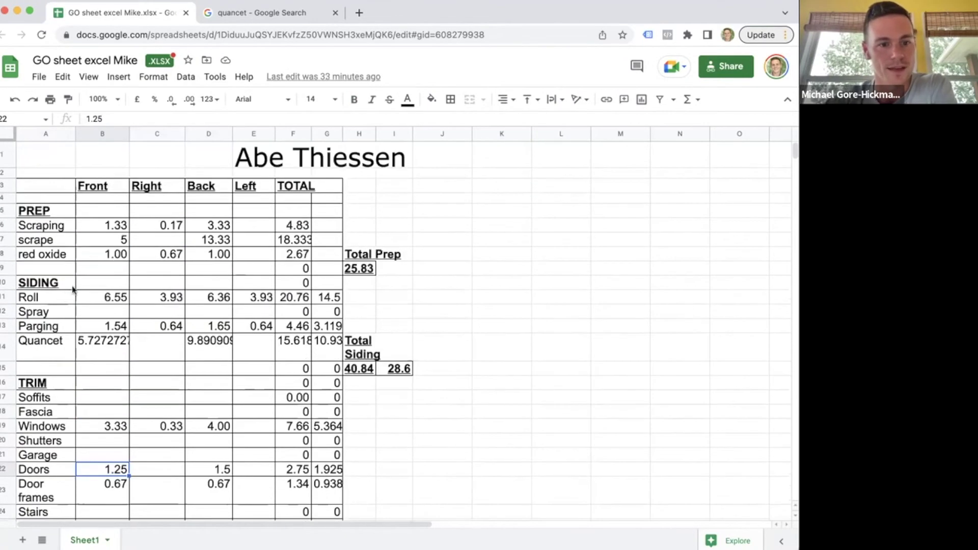
# Step: Examine the Scraping row under PREP, checking its per-side entries against the formula in the TOTAL column
pyautogui.click(292, 229)
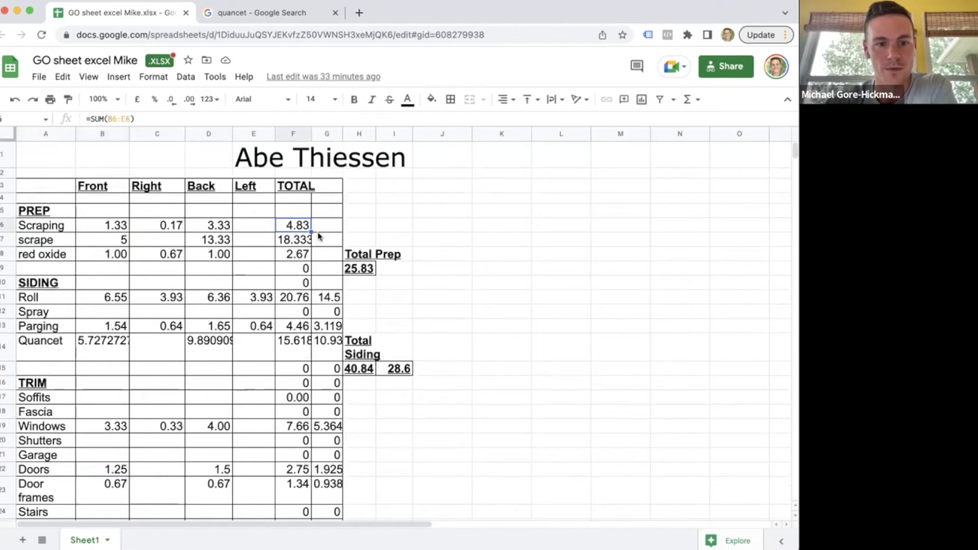
pyautogui.click(124, 228)
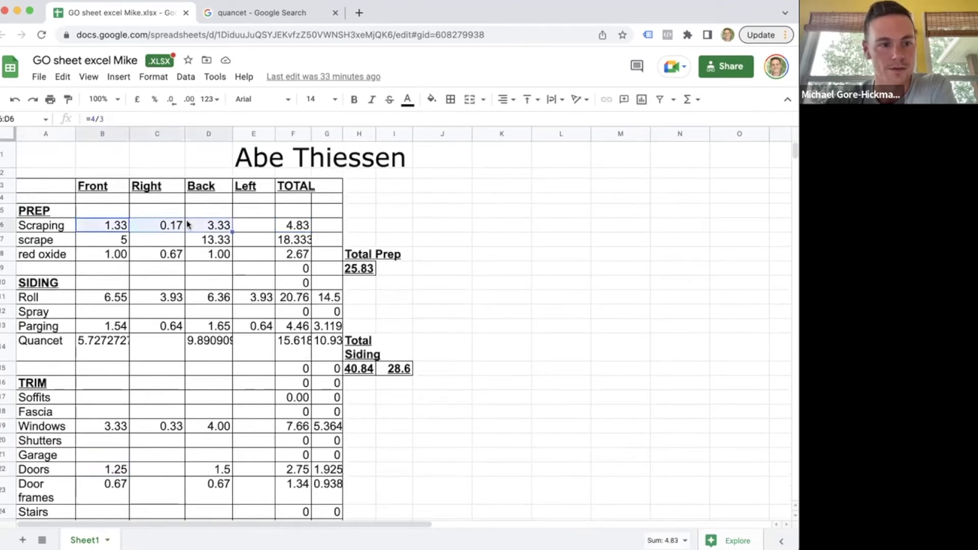
pyautogui.click(286, 224)
pyautogui.moveTo(90, 220); pyautogui.dragTo(291, 226)
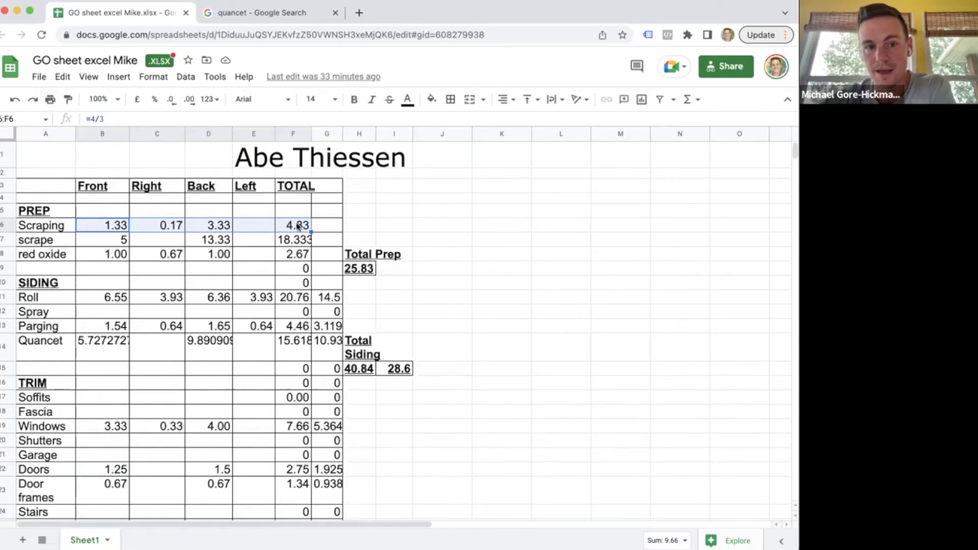
pyautogui.click(298, 226)
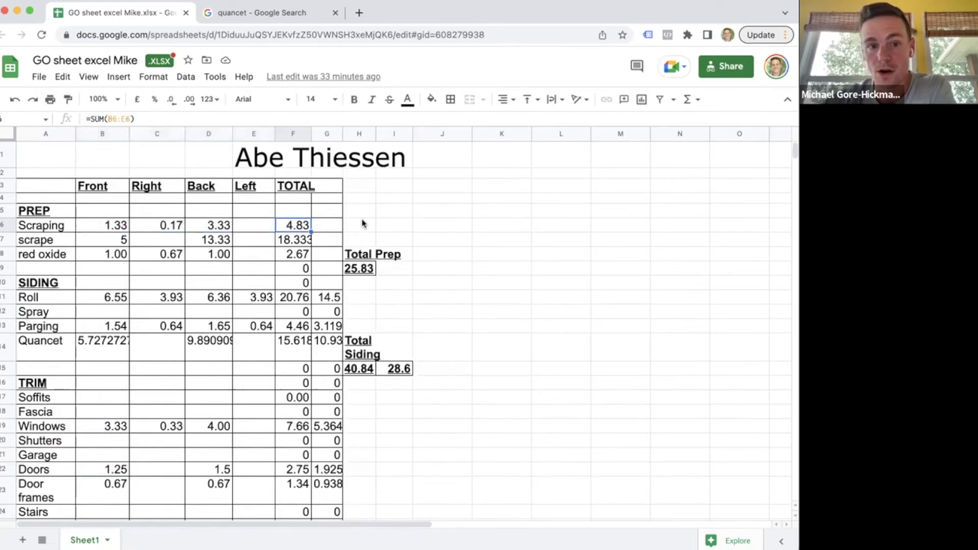
pyautogui.click(363, 225)
pyautogui.click(298, 225)
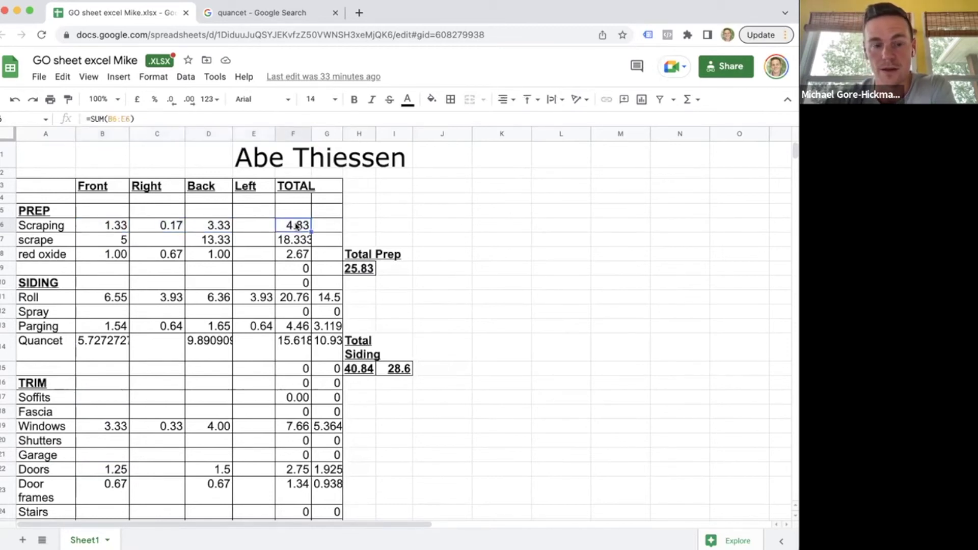
pyautogui.click(355, 228)
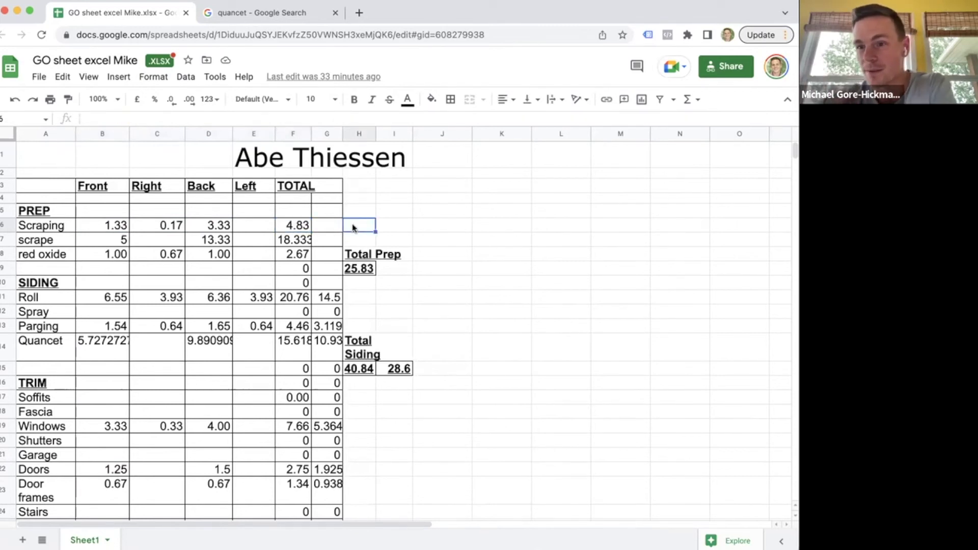
# Step: Check the Total Prep cell beside the PREP section and the range its sum formula covers
pyautogui.scroll(-1, 360, 284)
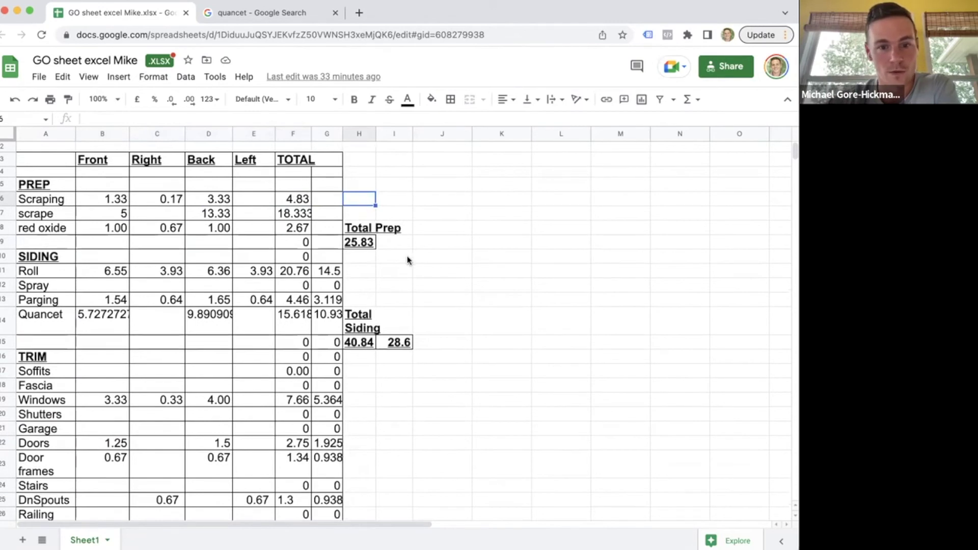
pyautogui.click(366, 243)
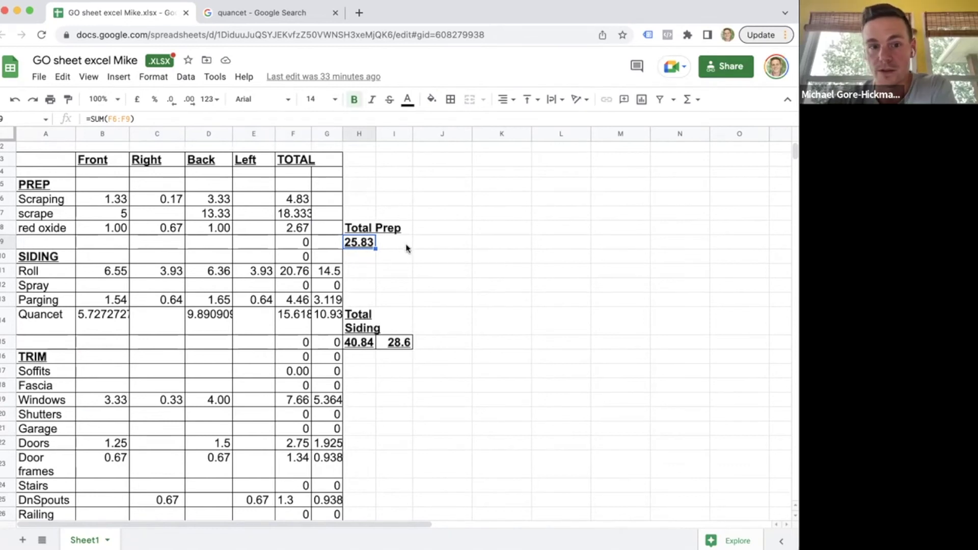
pyautogui.click(415, 242)
pyautogui.click(393, 243)
pyautogui.click(373, 242)
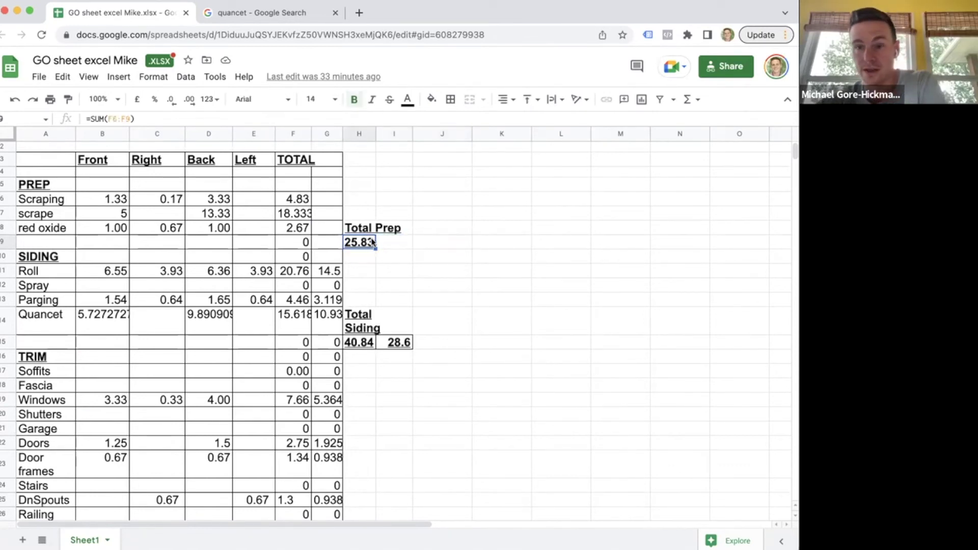
pyautogui.scroll(1, 366, 284)
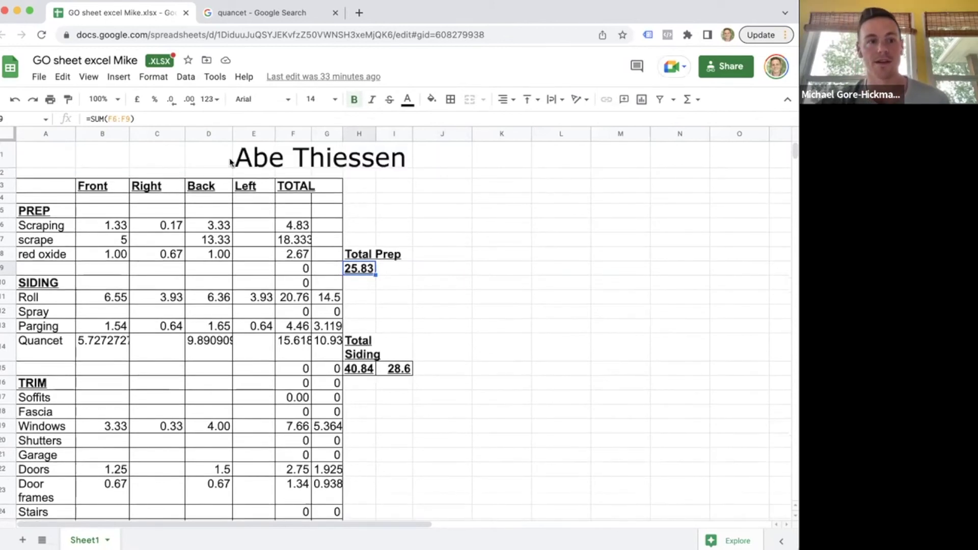
# Step: Look over the area beside the SIDING section and its totals, returning to the Total Prep cell for comparison
pyautogui.click(359, 297)
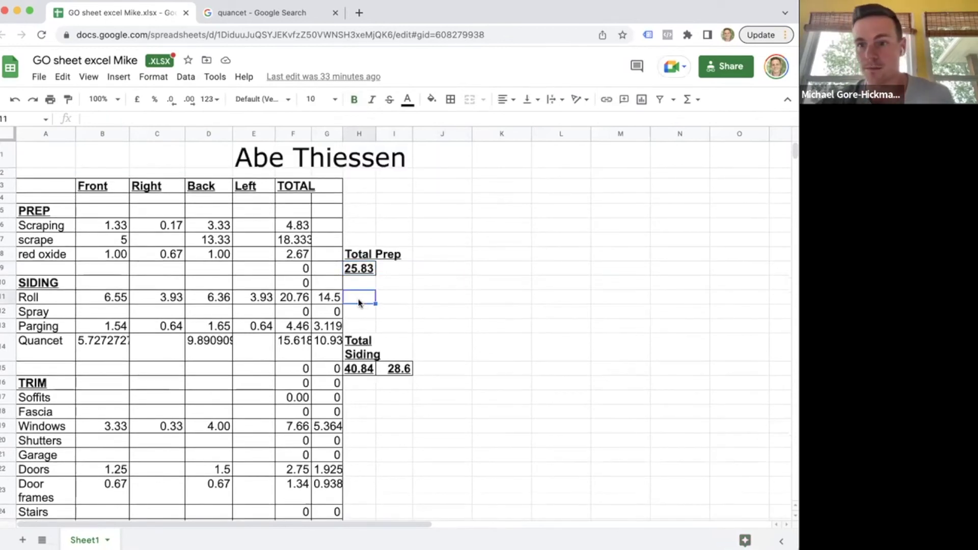
pyautogui.scroll(-1, 361, 305)
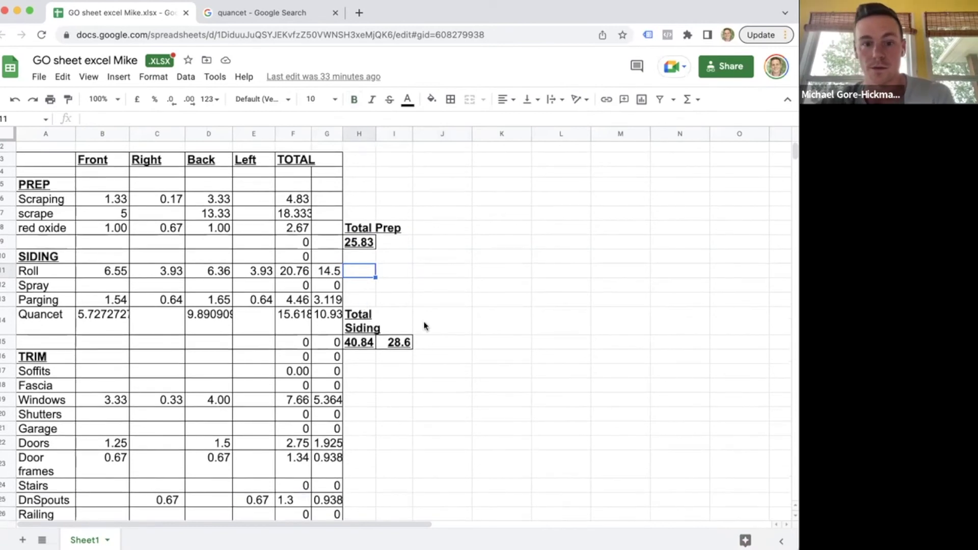
pyautogui.click(431, 356)
pyautogui.click(372, 244)
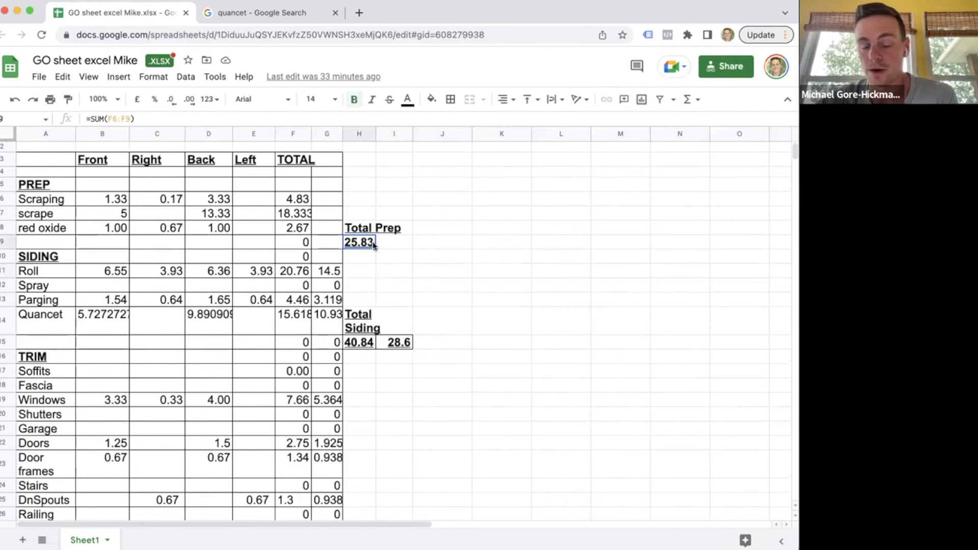
pyautogui.click(427, 188)
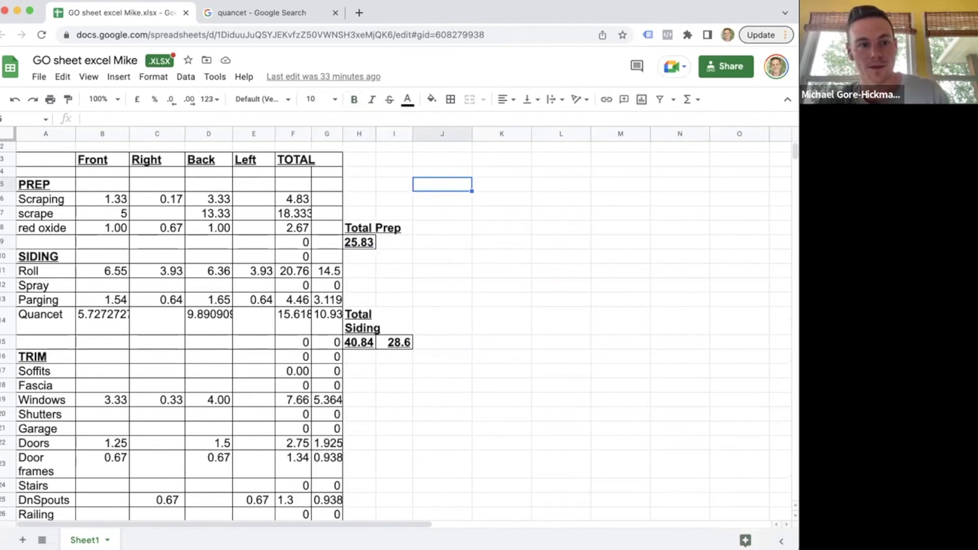
pyautogui.click(371, 246)
pyautogui.click(398, 201)
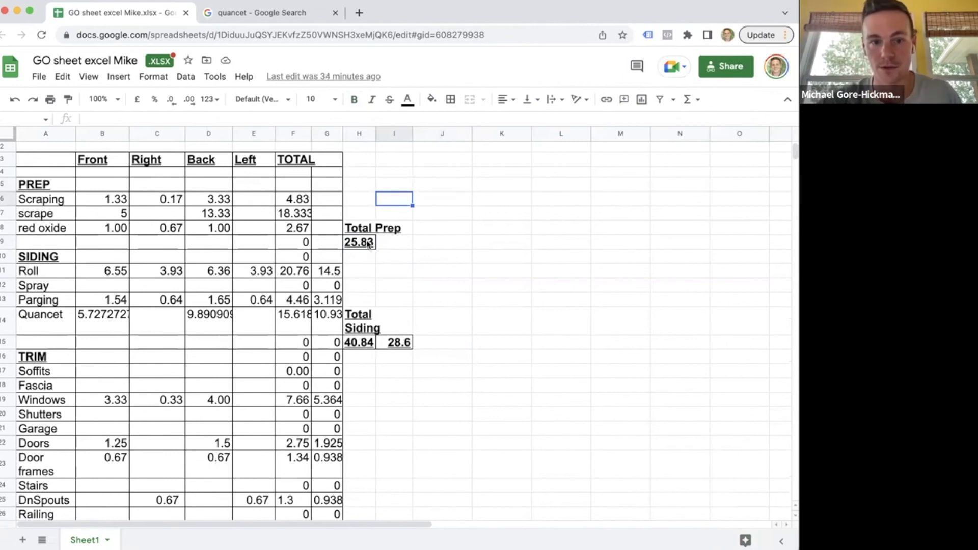
pyautogui.click(452, 244)
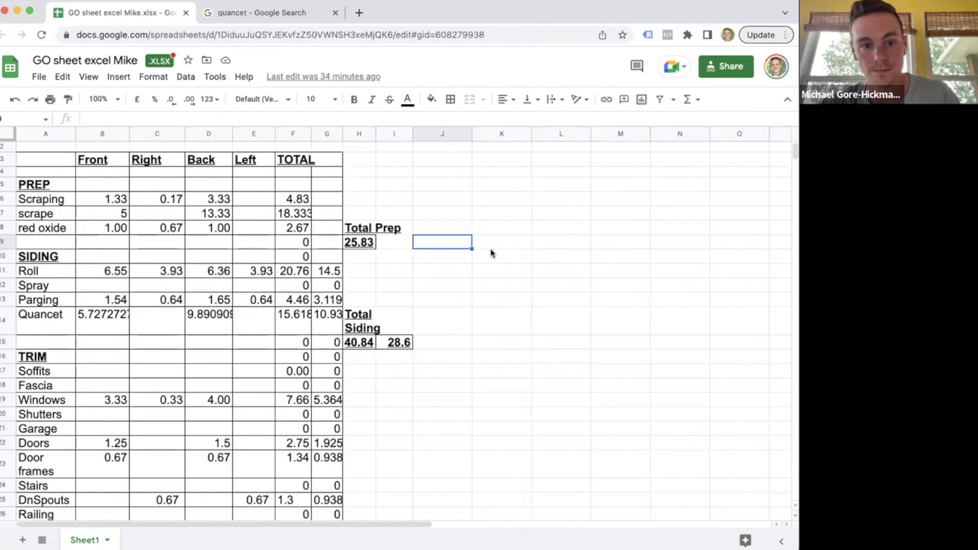
pyautogui.click(357, 244)
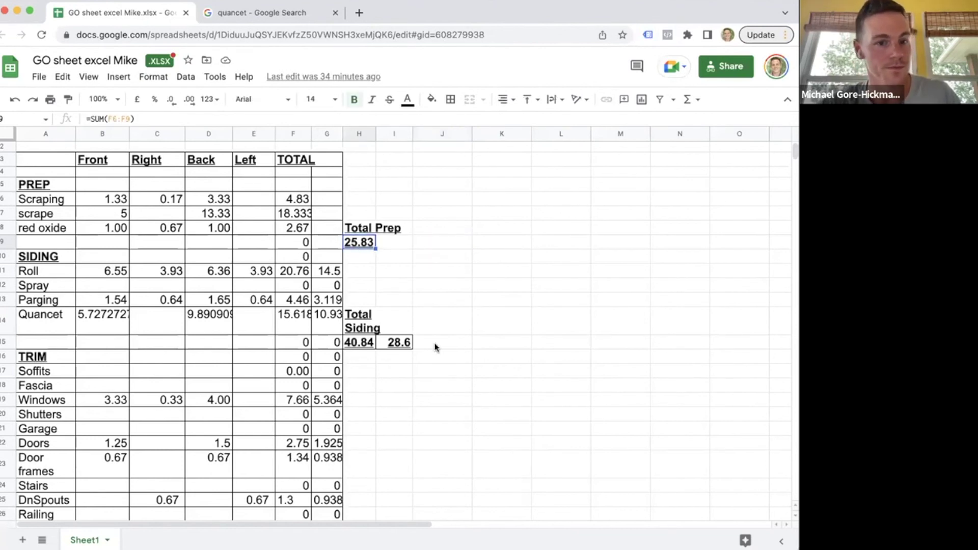
# Step: Review the Special Cons, Safety and Set/cleanup rows under MISC and check the sheet's overall TOTAL formula
pyautogui.scroll(-5, 435, 347)
pyautogui.click(46, 407)
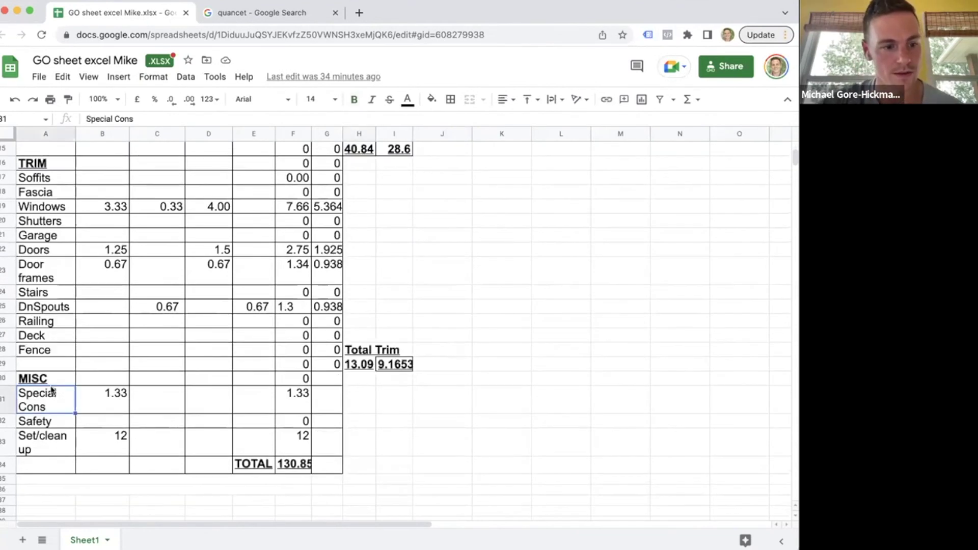
pyautogui.click(53, 420)
pyautogui.click(39, 451)
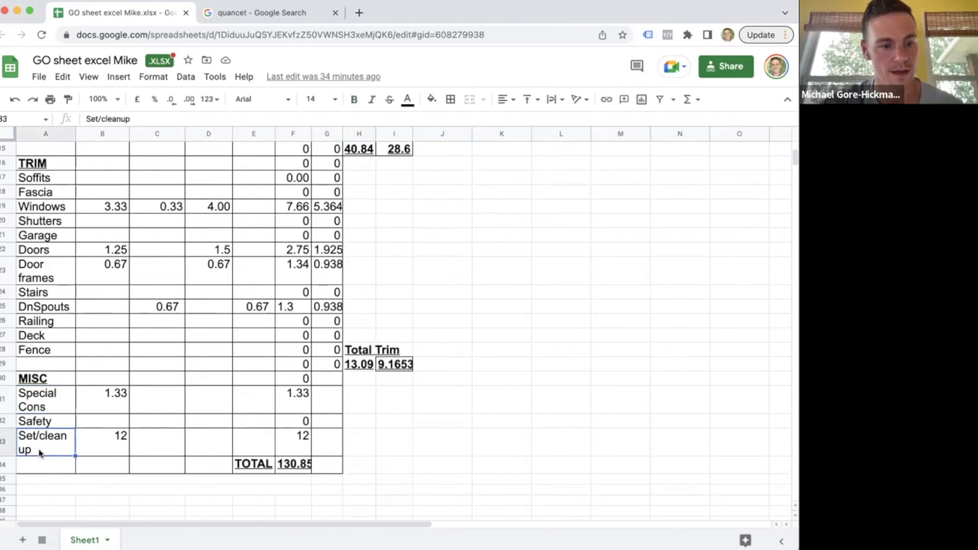
pyautogui.click(104, 443)
pyautogui.click(308, 465)
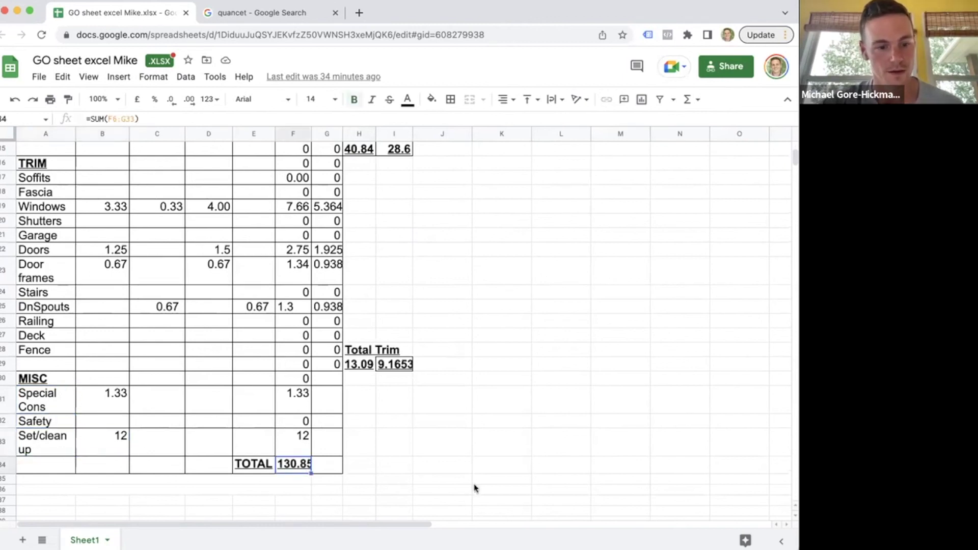
pyautogui.click(425, 377)
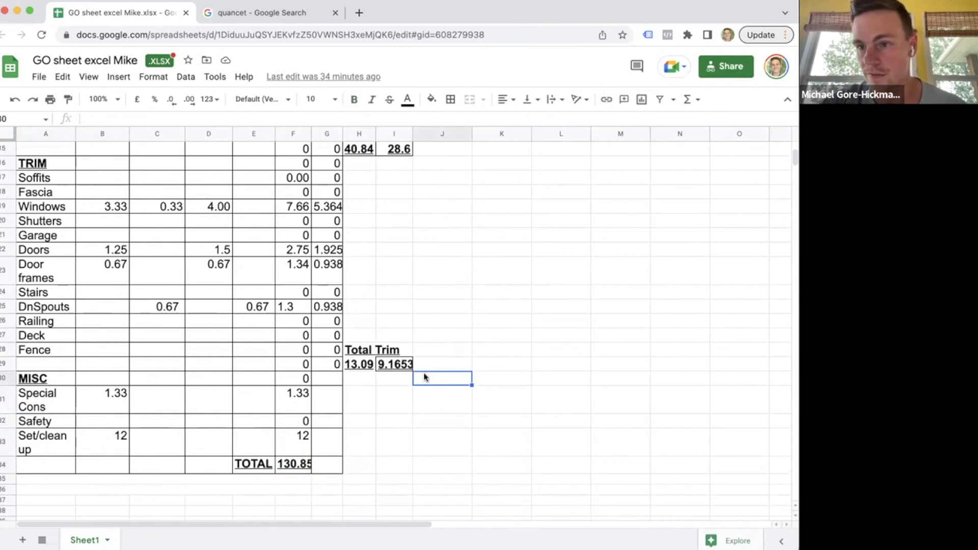